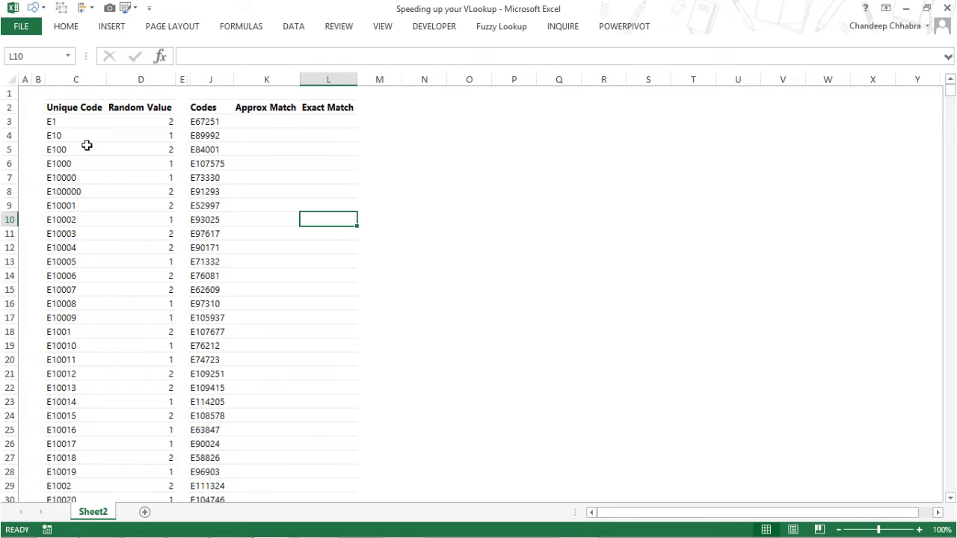
# Step: Check how far the Unique Code and Codes lists run, ending at code E76311
pyautogui.click(78, 109)
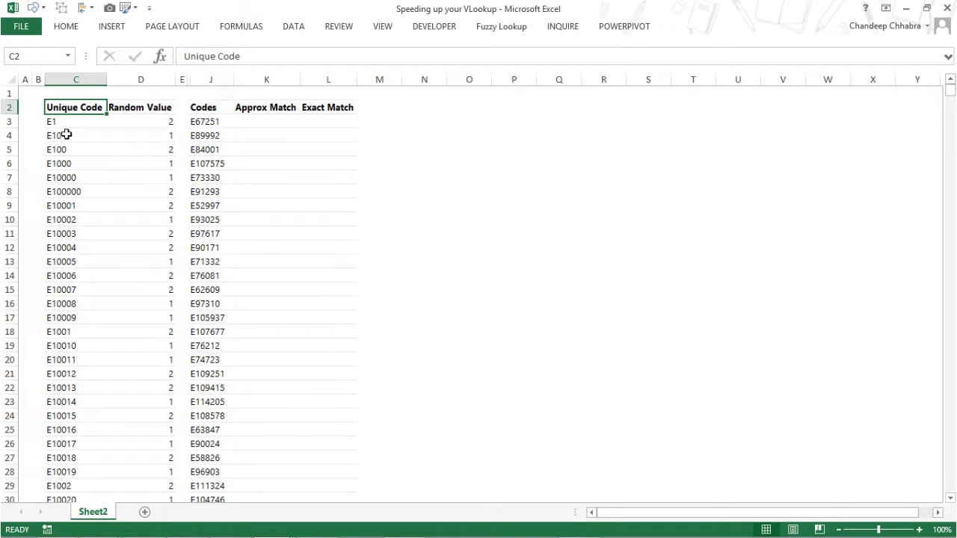
pyautogui.hotkey('ctrl', 'Down')
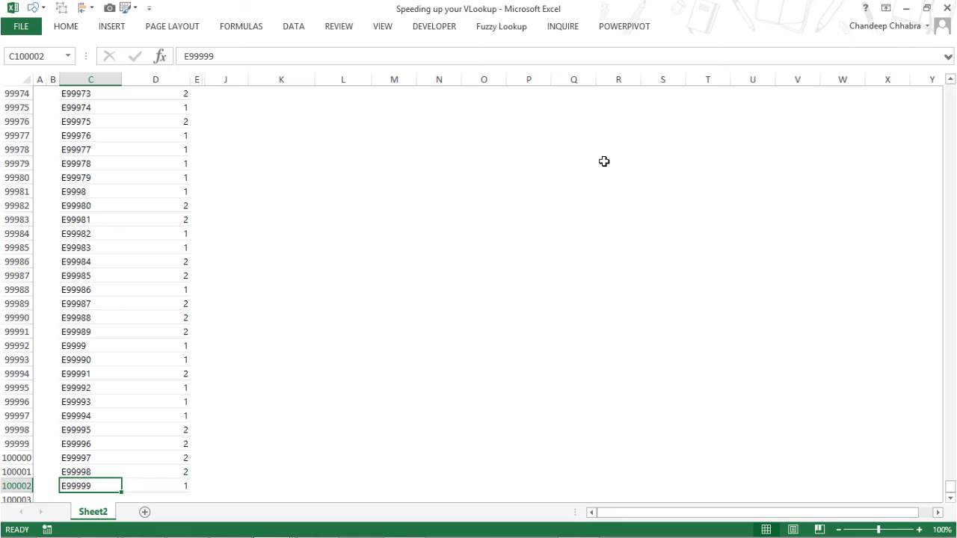
pyautogui.scroll(-2, 98, 448)
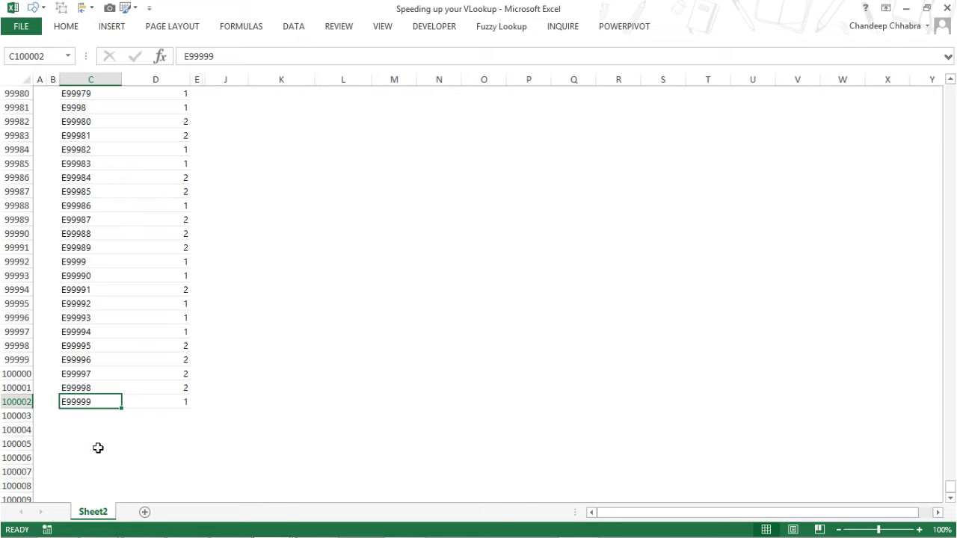
pyautogui.hotkey('ctrl', 'Up')
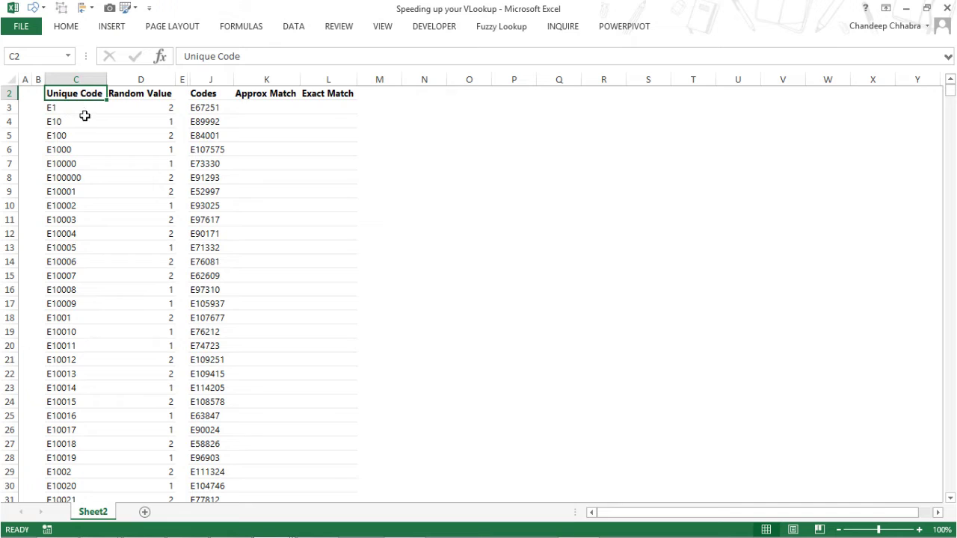
pyautogui.scroll(1, 95, 138)
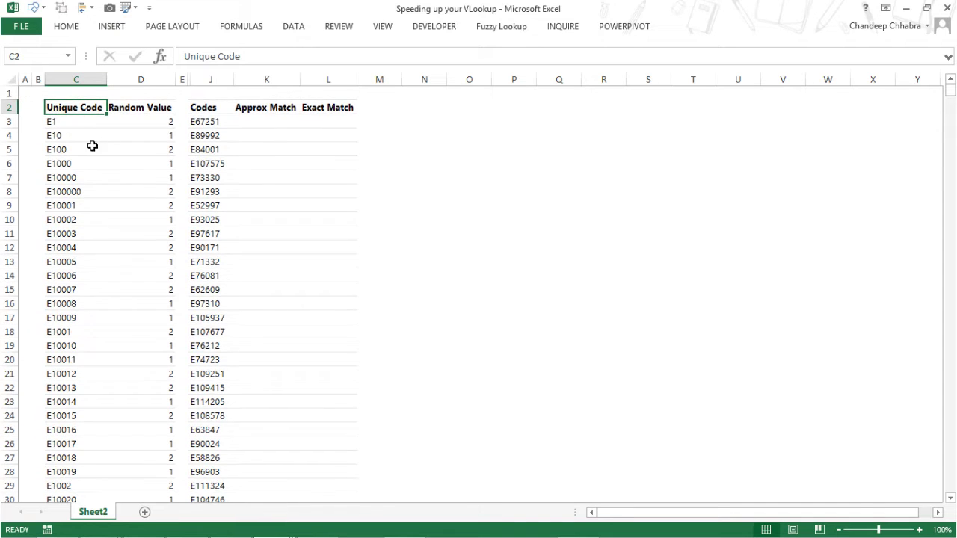
pyautogui.click(215, 123)
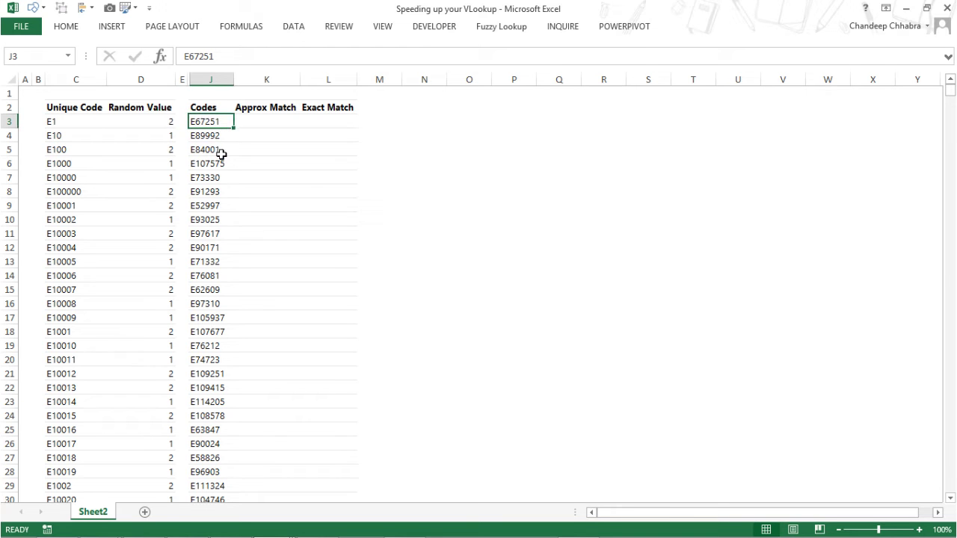
pyautogui.hotkey('ctrl', 'Down')
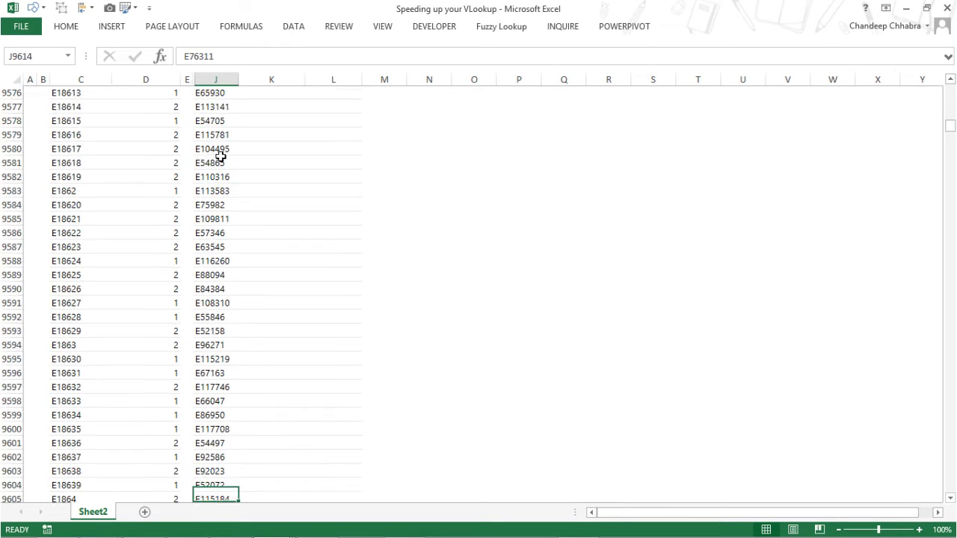
pyautogui.press('Down')
pyautogui.press('Down')
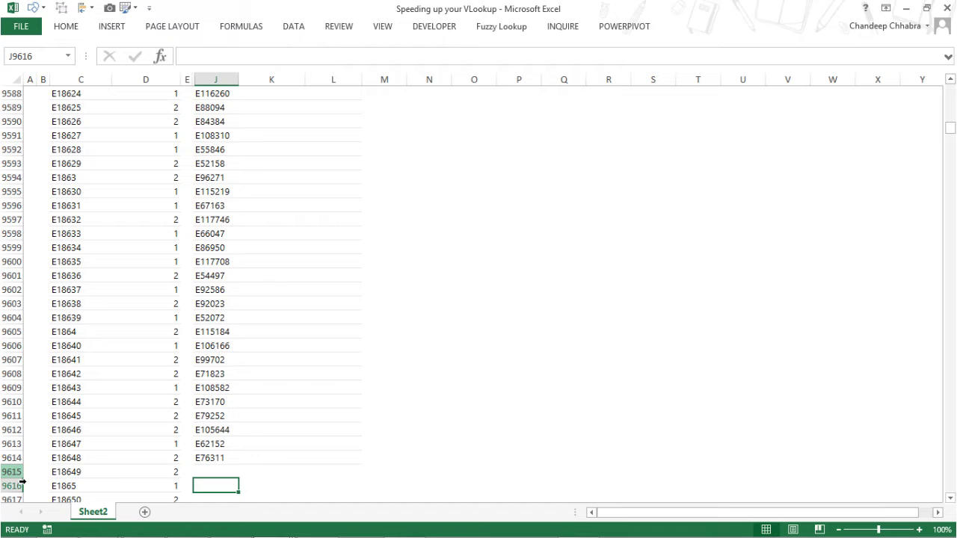
pyautogui.click(239, 462)
pyautogui.hotkey('ctrl', 'Up')
pyautogui.press('Down')
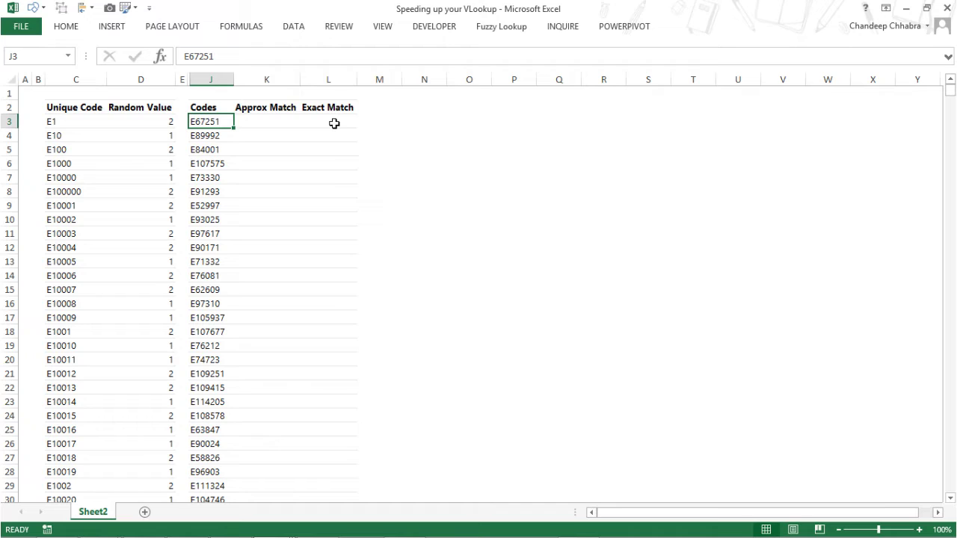
# Step: In K3, enter =IF(J3=VLOOKUP(J3,LargeDataSet,1,TRUE) as the Approx Match test
pyautogui.click(278, 128)
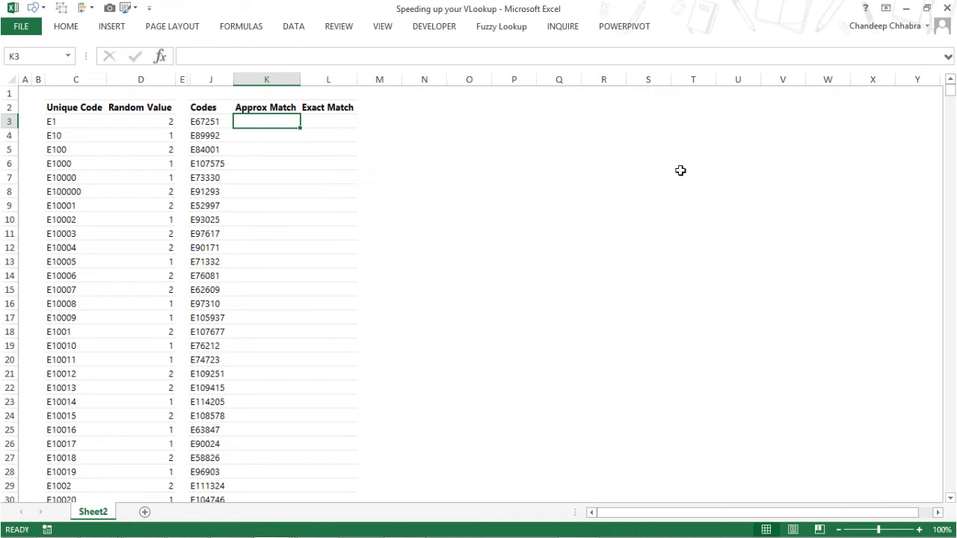
pyautogui.write('=IF(')
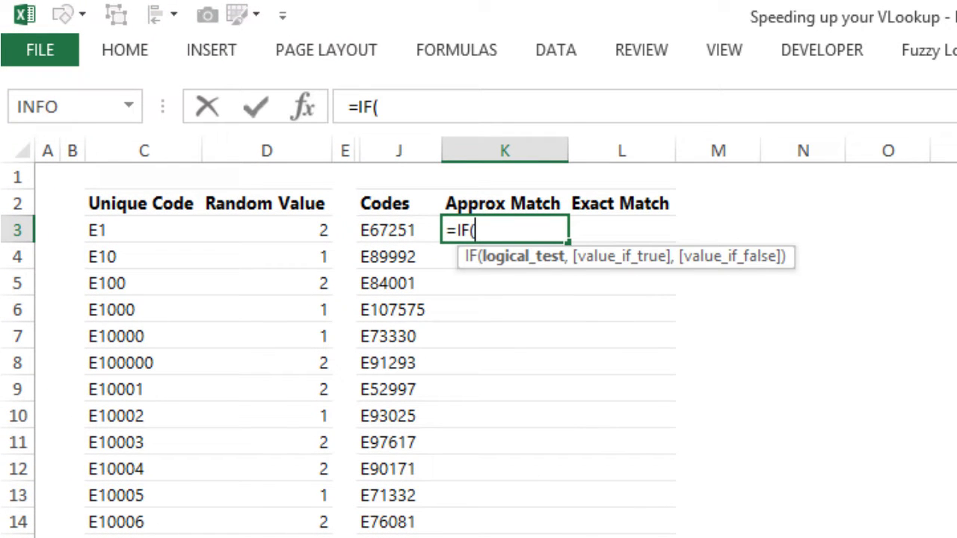
pyautogui.click(387, 230)
pyautogui.write('=vl')
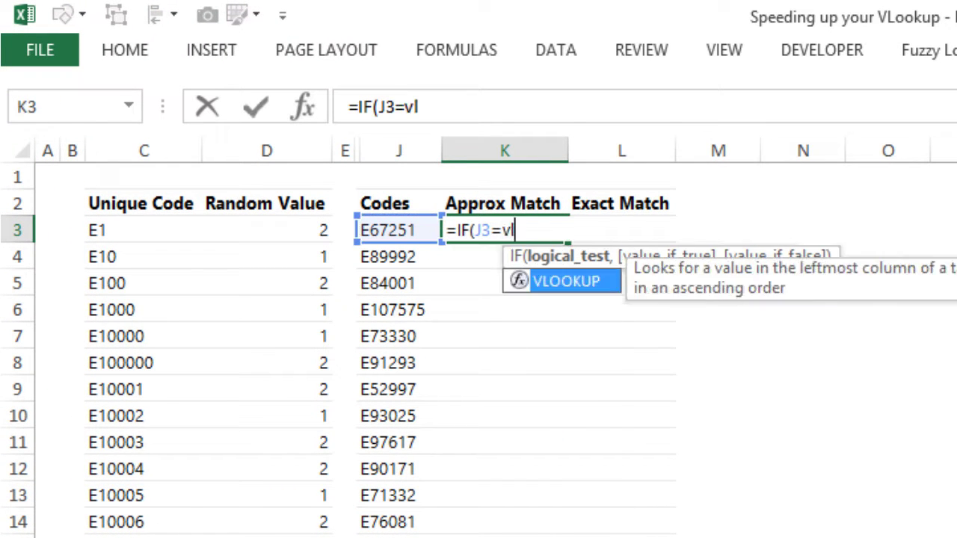
pyautogui.press('Tab')
pyautogui.click(387, 230)
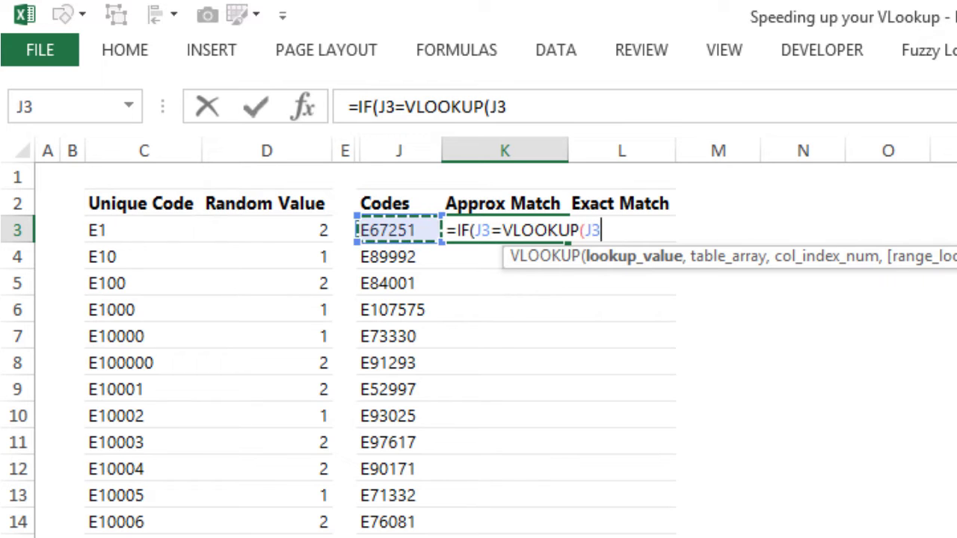
pyautogui.write(',la')
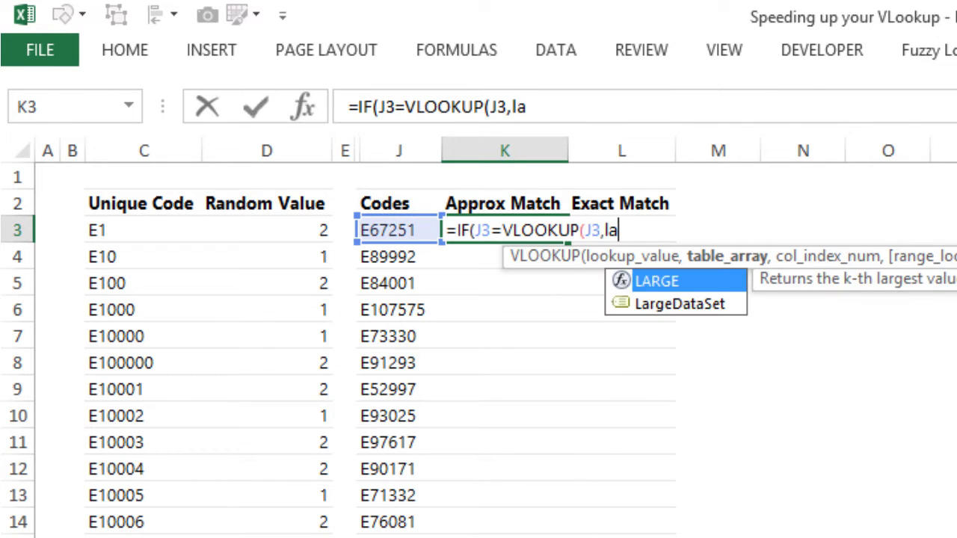
pyautogui.press('Down')
pyautogui.press('Tab')
pyautogui.write(',1')
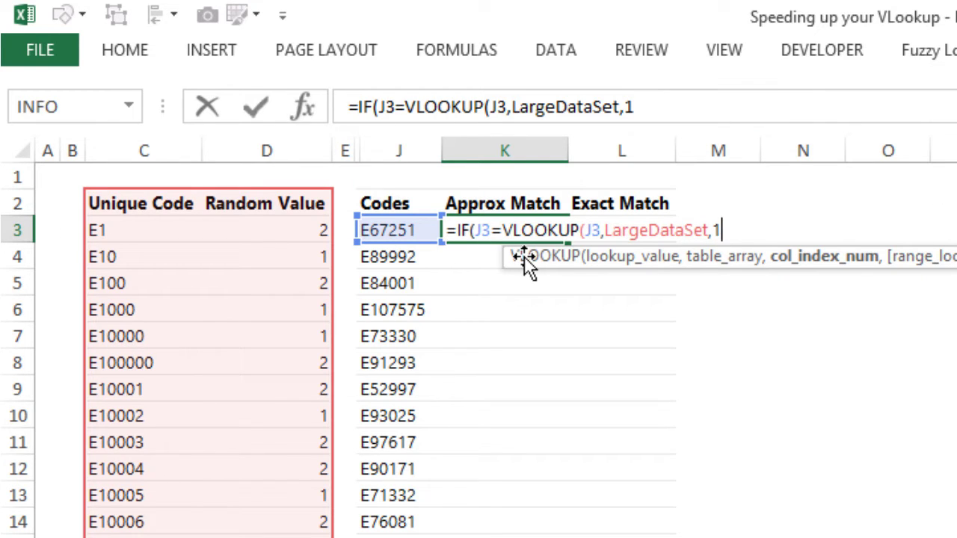
pyautogui.write(',')
pyautogui.press('Tab')
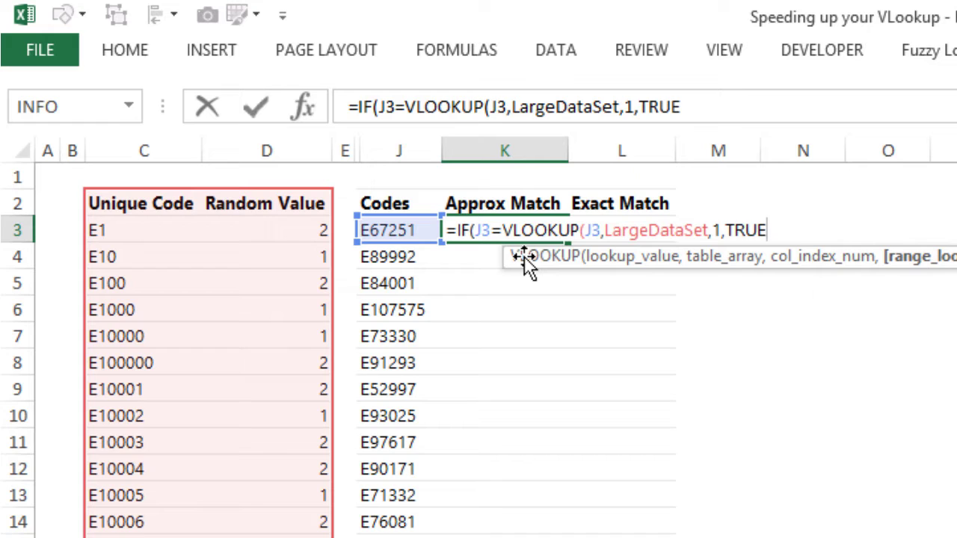
pyautogui.write(')')
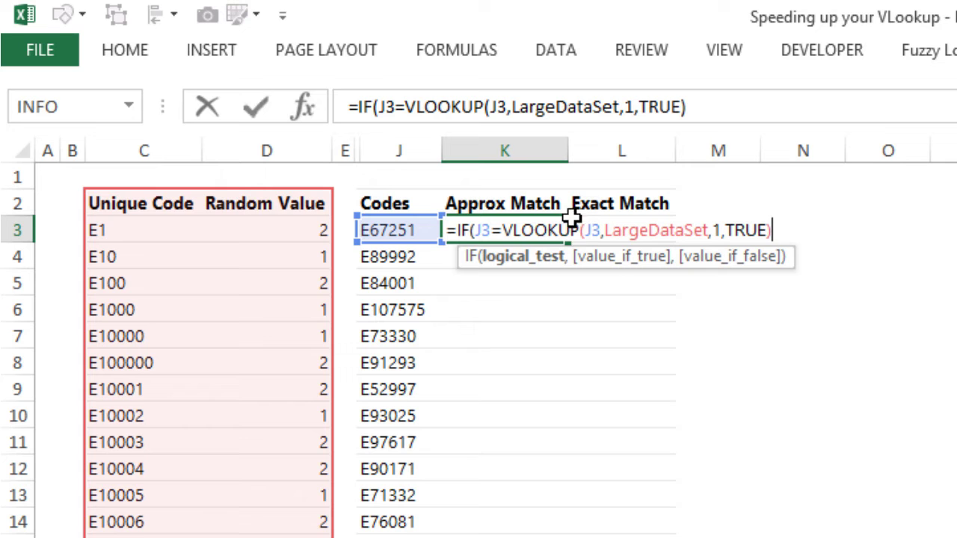
# Step: Add VLOOKUP(J3,LargeDataSet,2,TRUE) as the IF's value-if-true result
pyautogui.write(',')
pyautogui.write('vl')
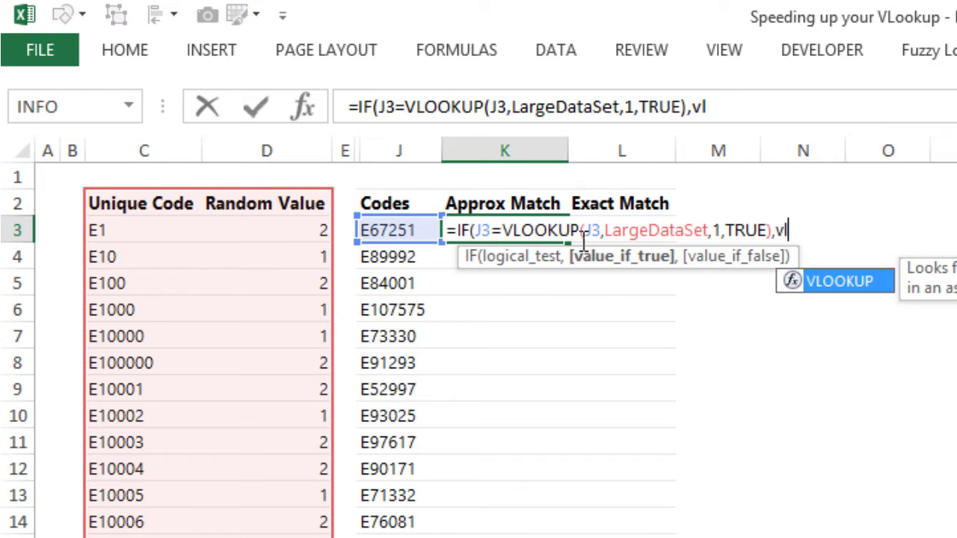
pyautogui.press('Tab')
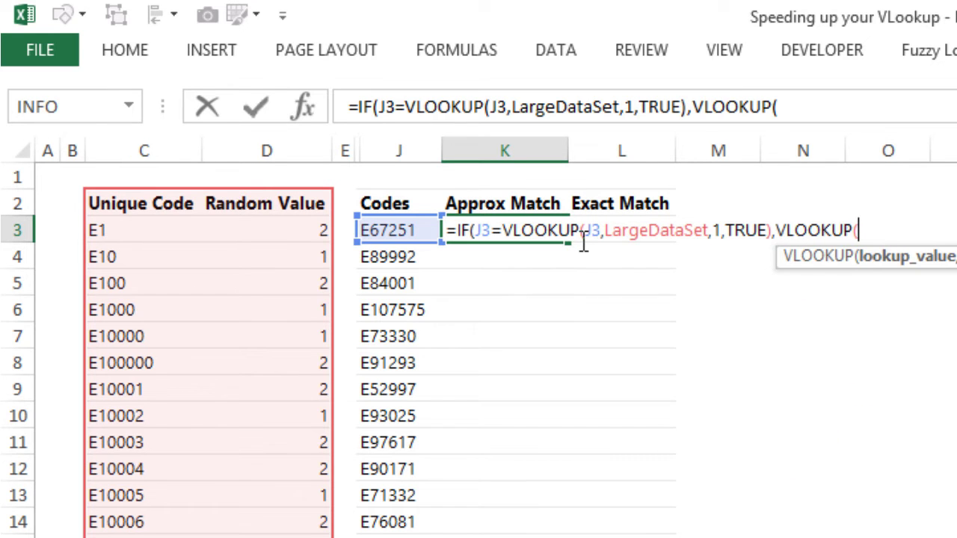
pyautogui.write('J3,')
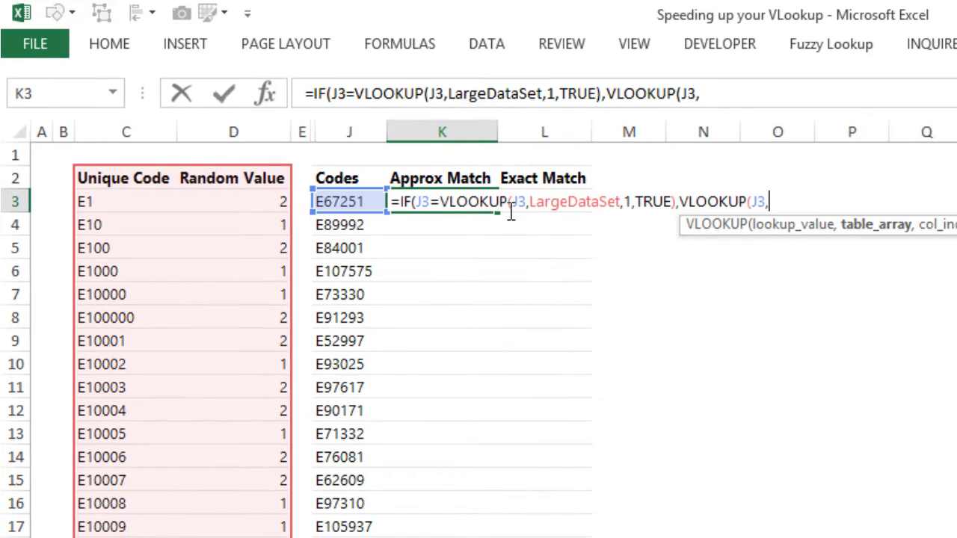
pyautogui.write('la')
pyautogui.press('Down')
pyautogui.press('Tab')
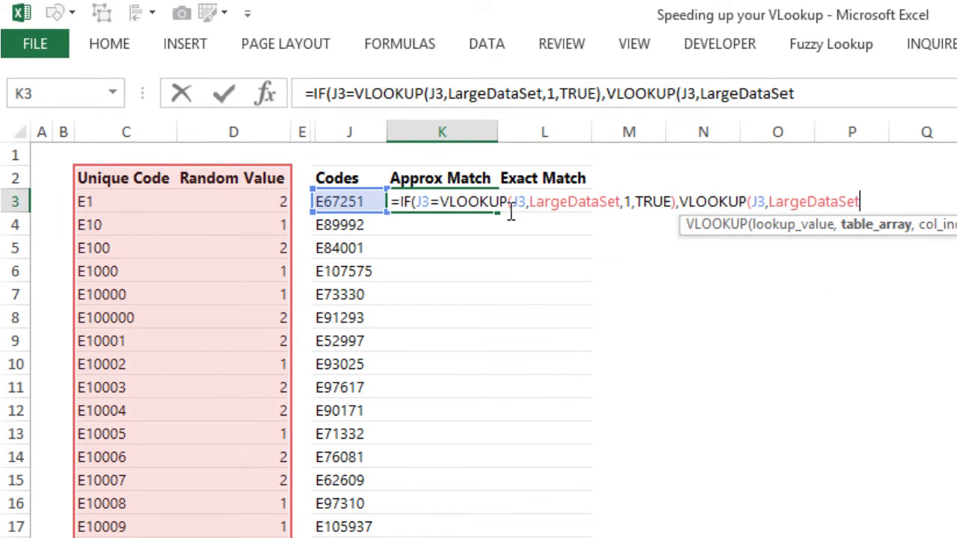
pyautogui.write(',2')
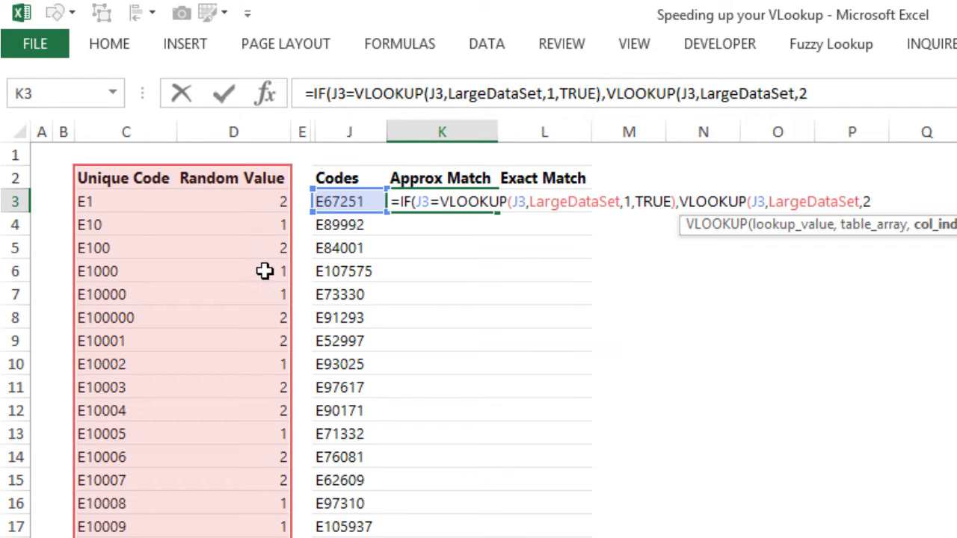
pyautogui.write(',')
pyautogui.press('Down')
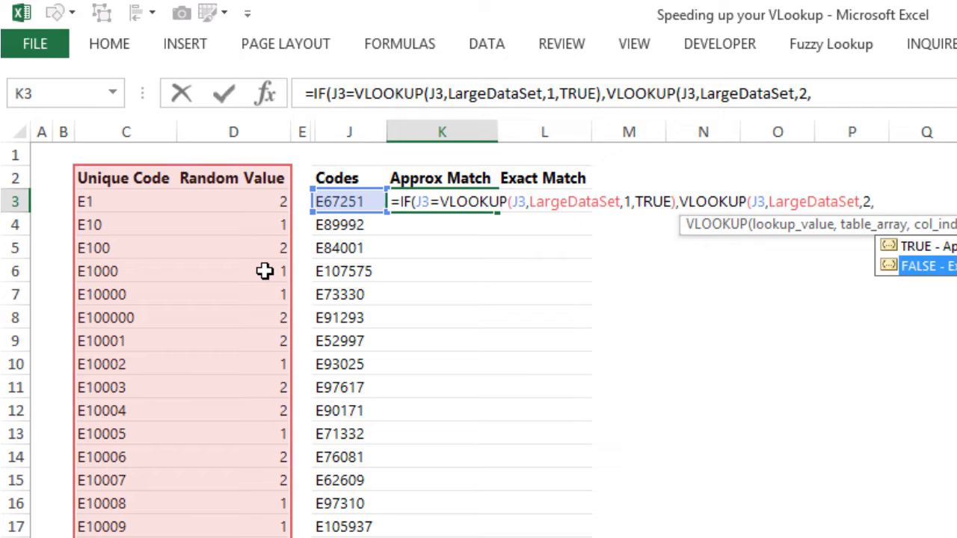
pyautogui.press('Tab')
pyautogui.press('BackSpace')
pyautogui.press('BackSpace')
pyautogui.press('BackSpace')
pyautogui.press('BackSpace')
pyautogui.press('BackSpace')
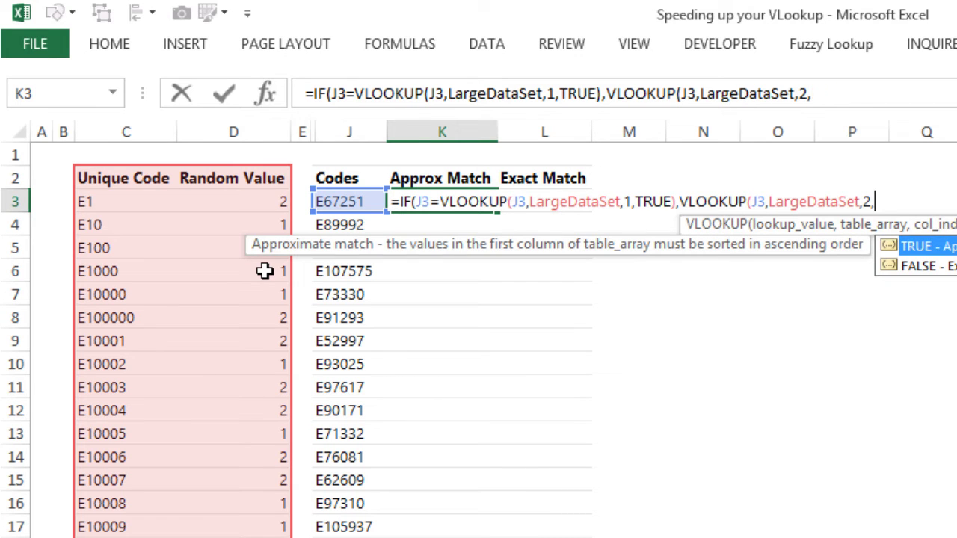
pyautogui.press('Tab')
# Step: Finish with NA() as the value-if-false and commit the K3 formula, returning 2
pyautogui.write('),ABS')
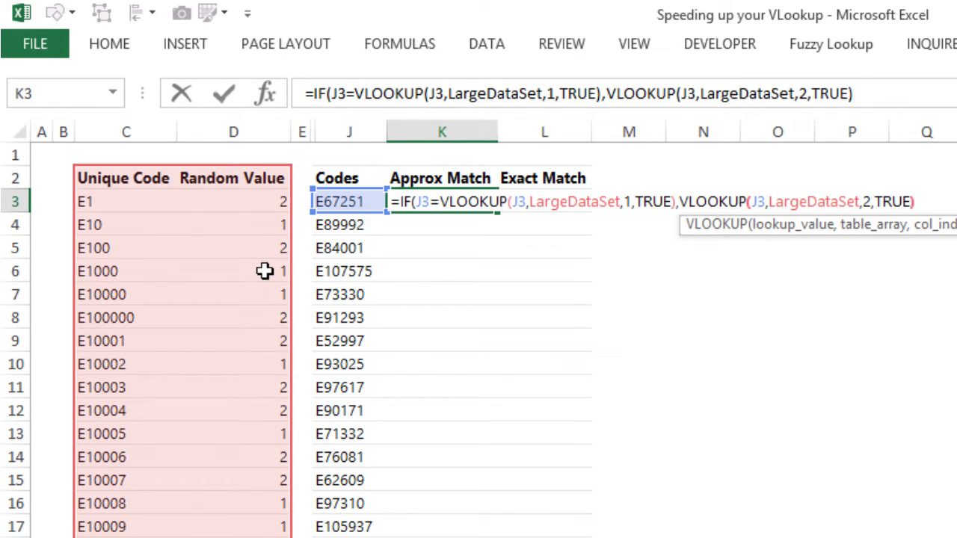
pyautogui.press('BackSpace')
pyautogui.press('BackSpace')
pyautogui.press('BackSpace')
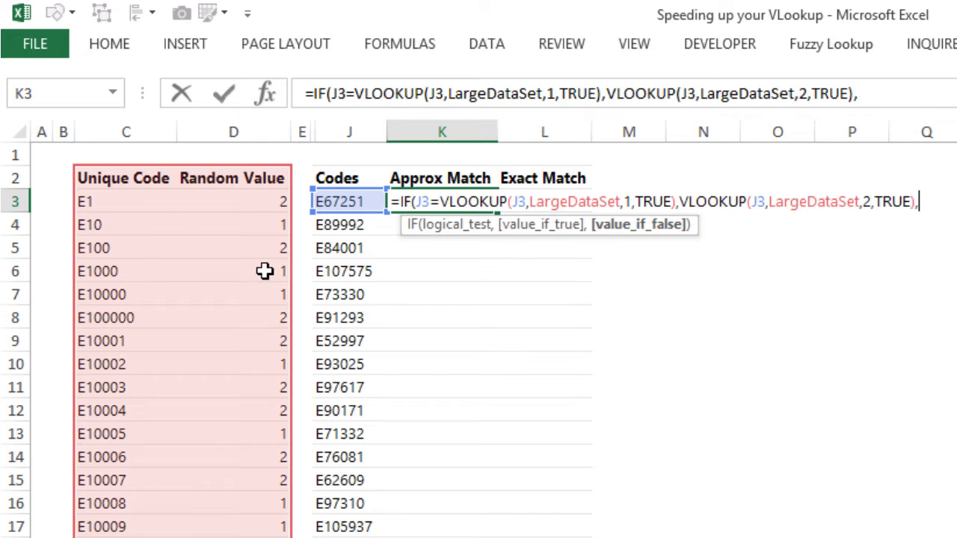
pyautogui.write('na')
pyautogui.press('Tab')
pyautogui.write('))')
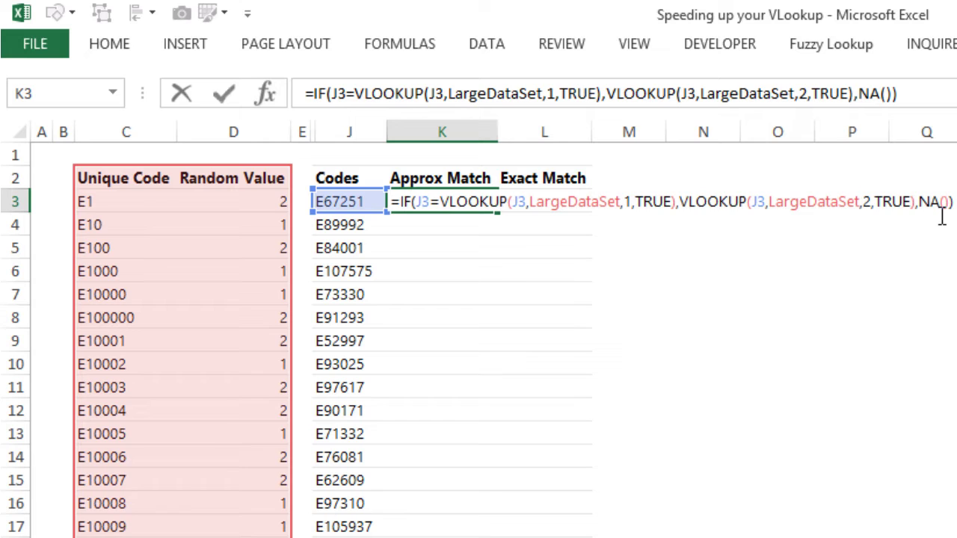
pyautogui.hotkey('ctrl', 'Return')
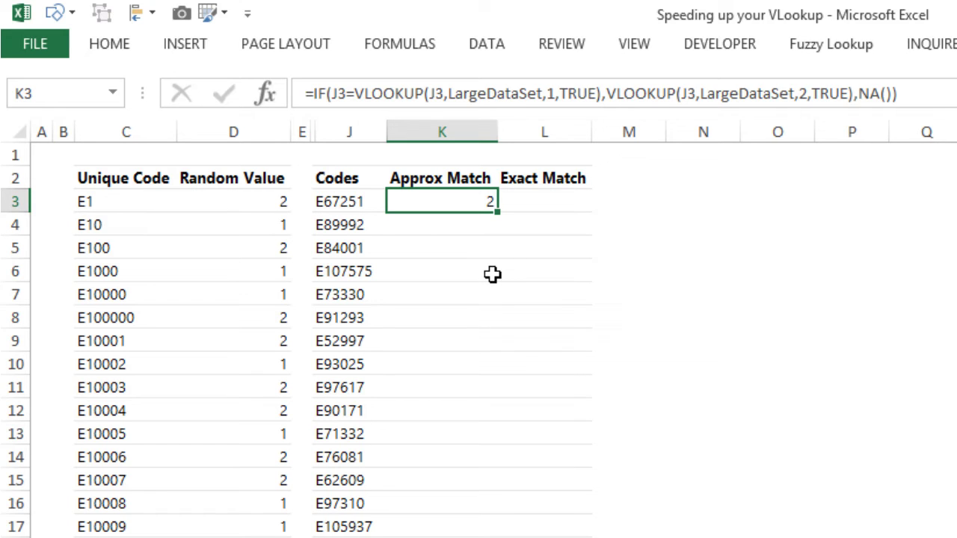
# Step: Copy K3's Approx Match formula down column K to the end of the Codes list
pyautogui.doubleClick(504, 224)
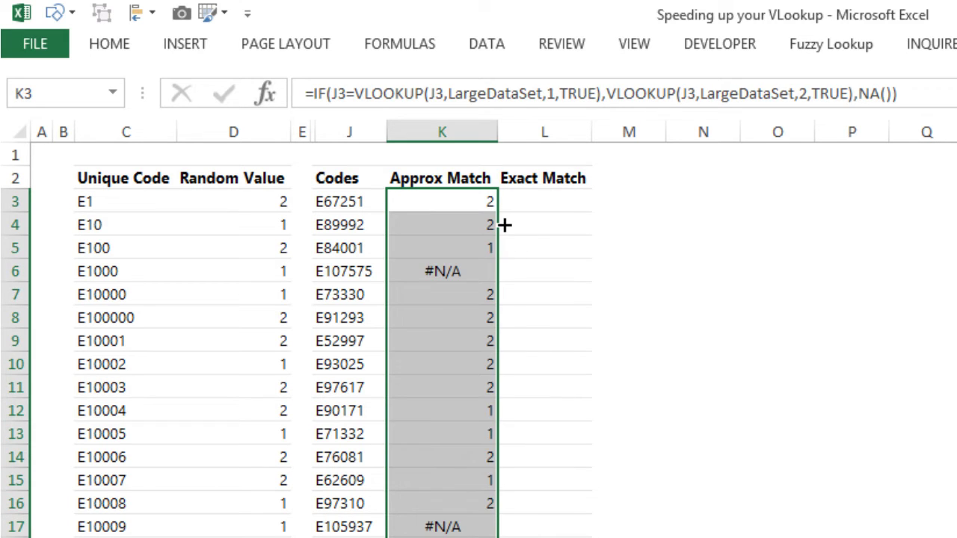
pyautogui.click(552, 207)
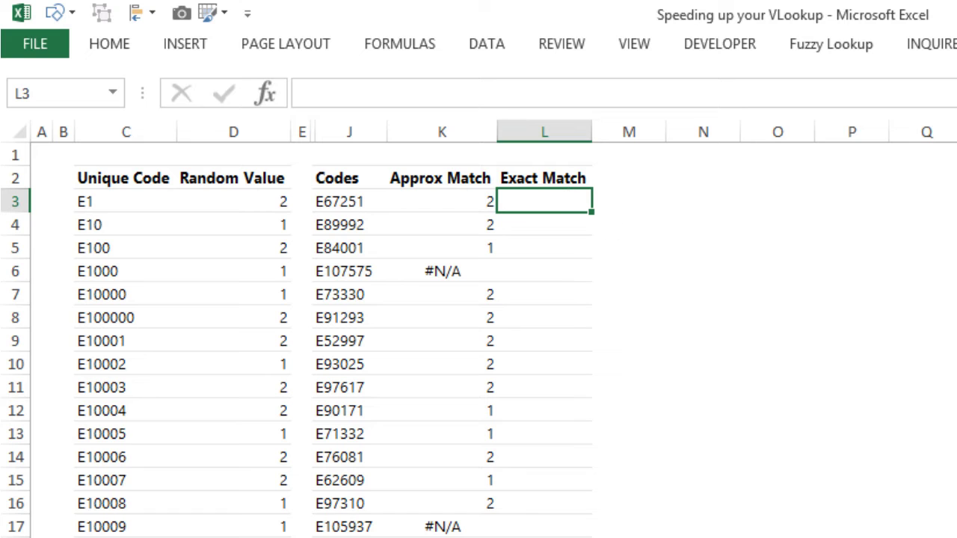
# Step: Enter =VLOOKUP(J3,LargeDataSet,2,FALSE) in L3 so it returns 2
pyautogui.write('=VLOOKUP(')
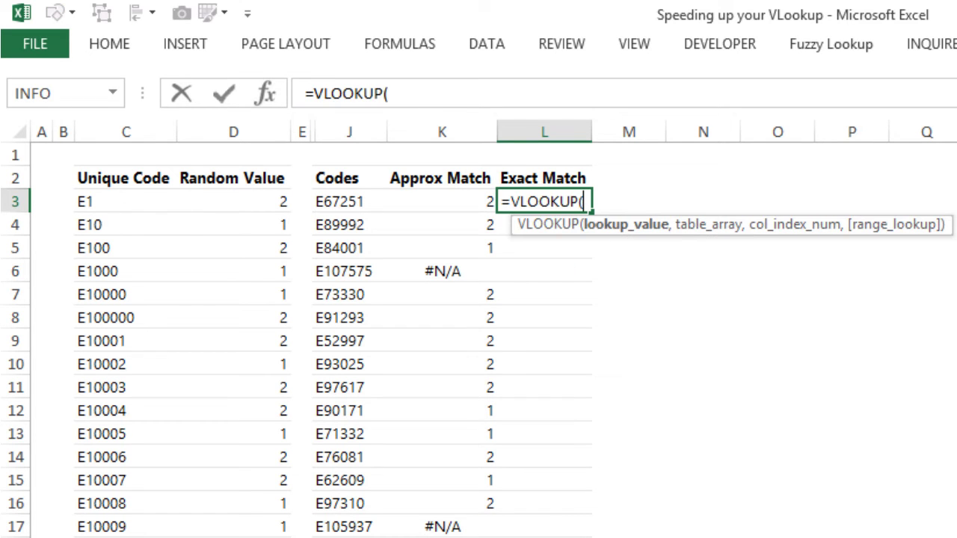
pyautogui.press('Left')
pyautogui.press('Left')
pyautogui.write(',la')
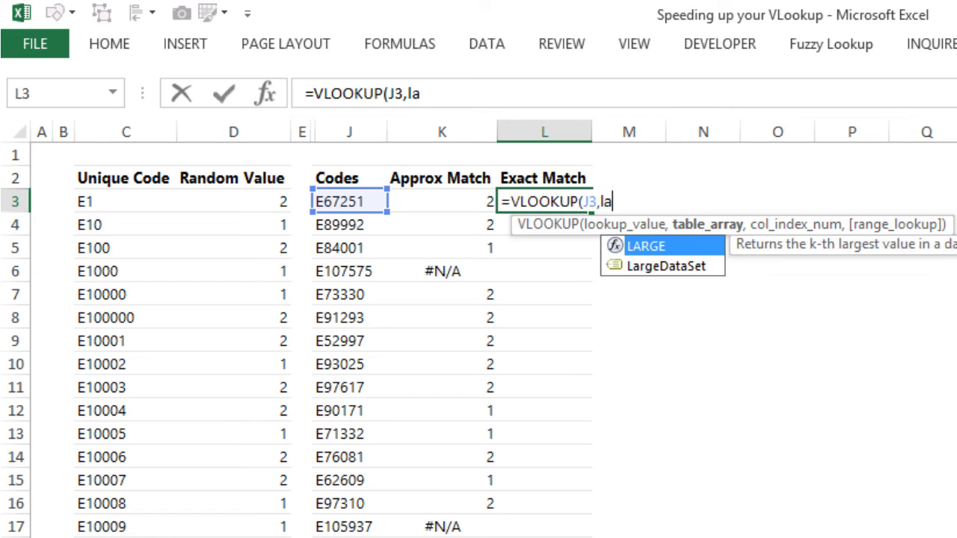
pyautogui.press('Down')
pyautogui.press('Tab')
pyautogui.write(',2')
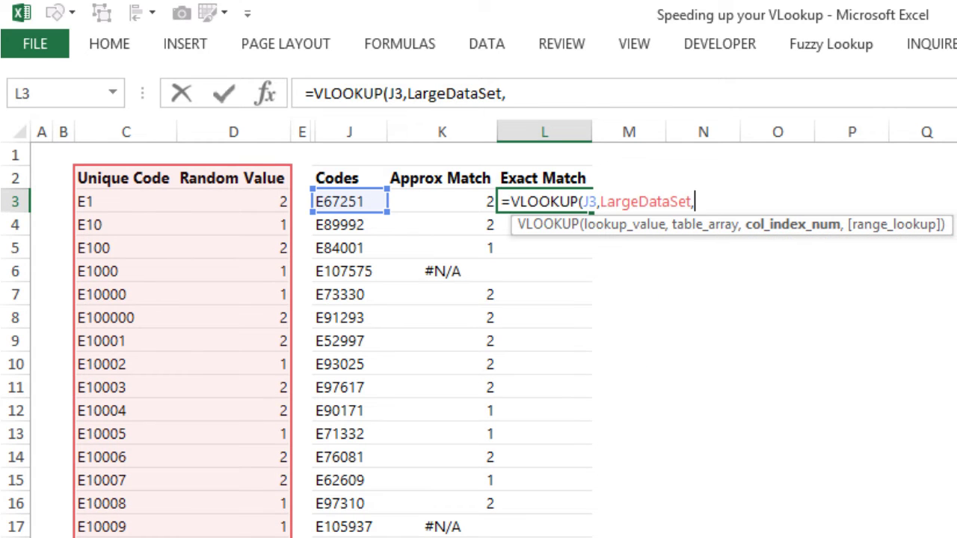
pyautogui.write(',')
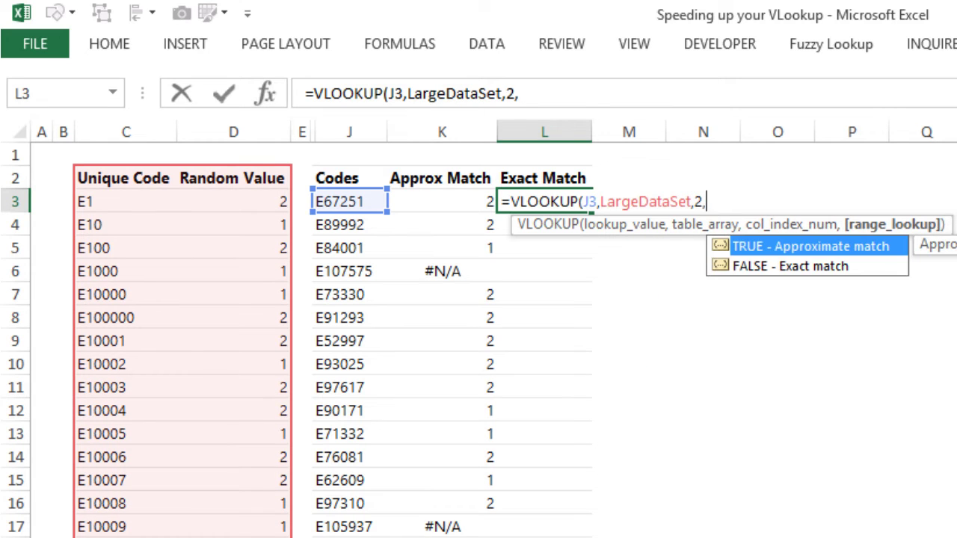
pyautogui.press('Down')
pyautogui.press('Tab')
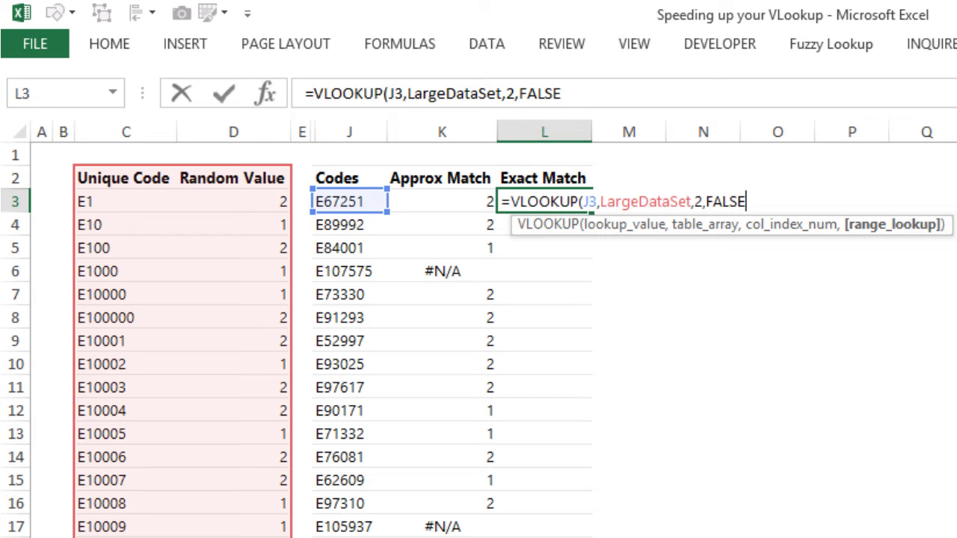
pyautogui.write(')')
pyautogui.hotkey('ctrl', 'Return')
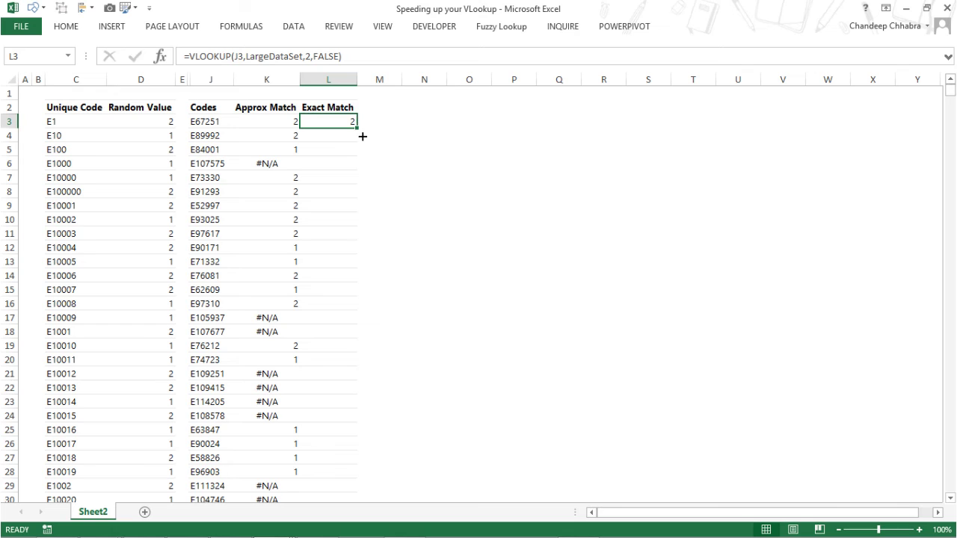
# Step: Copy L3's exact-match VLOOKUP down column L for all 9612 codes
pyautogui.doubleClick(365, 133)
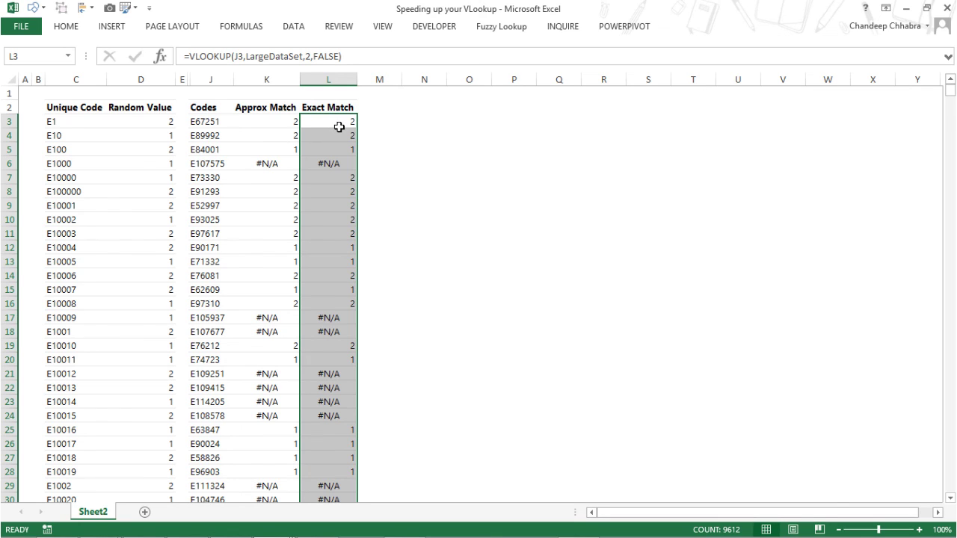
# Step: Open K3's formula in edit mode to show its coloured references
pyautogui.click(273, 125)
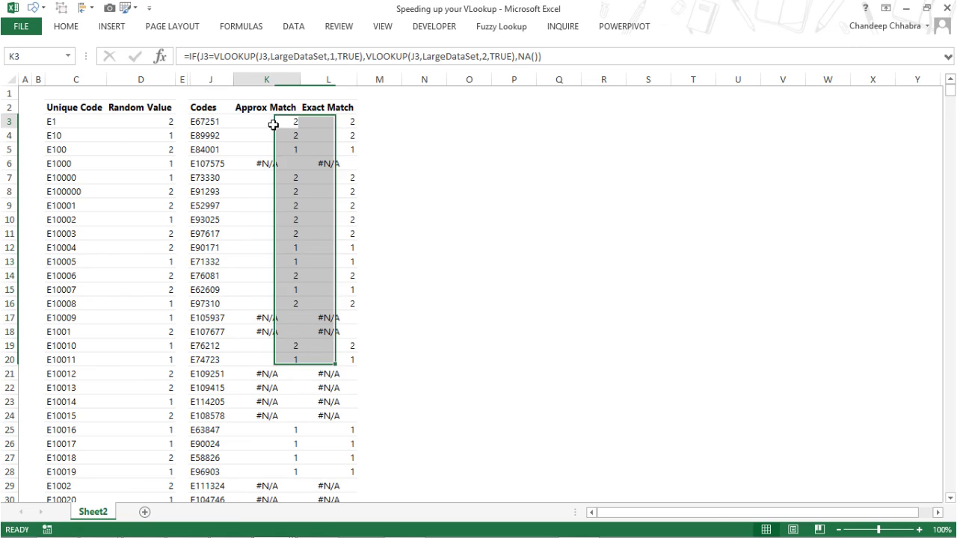
pyautogui.doubleClick(273, 124)
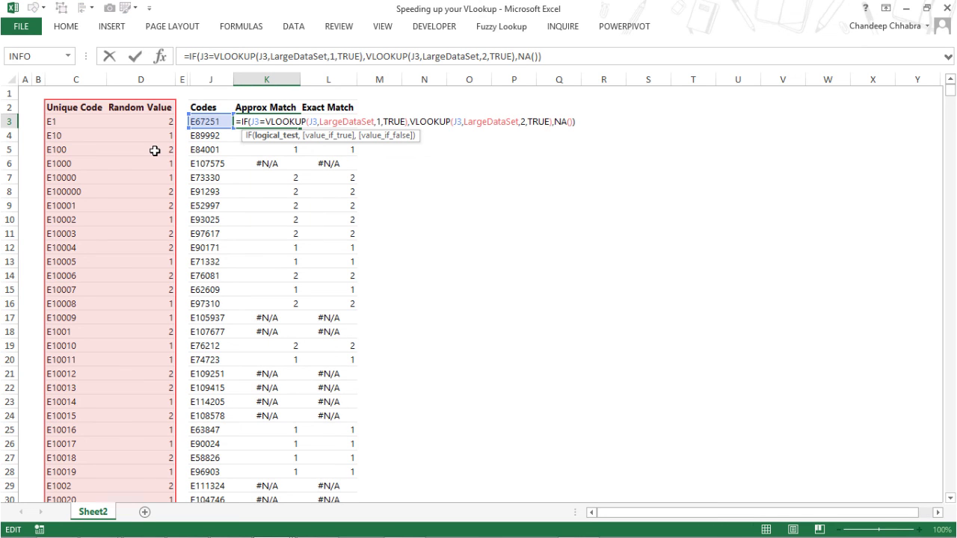